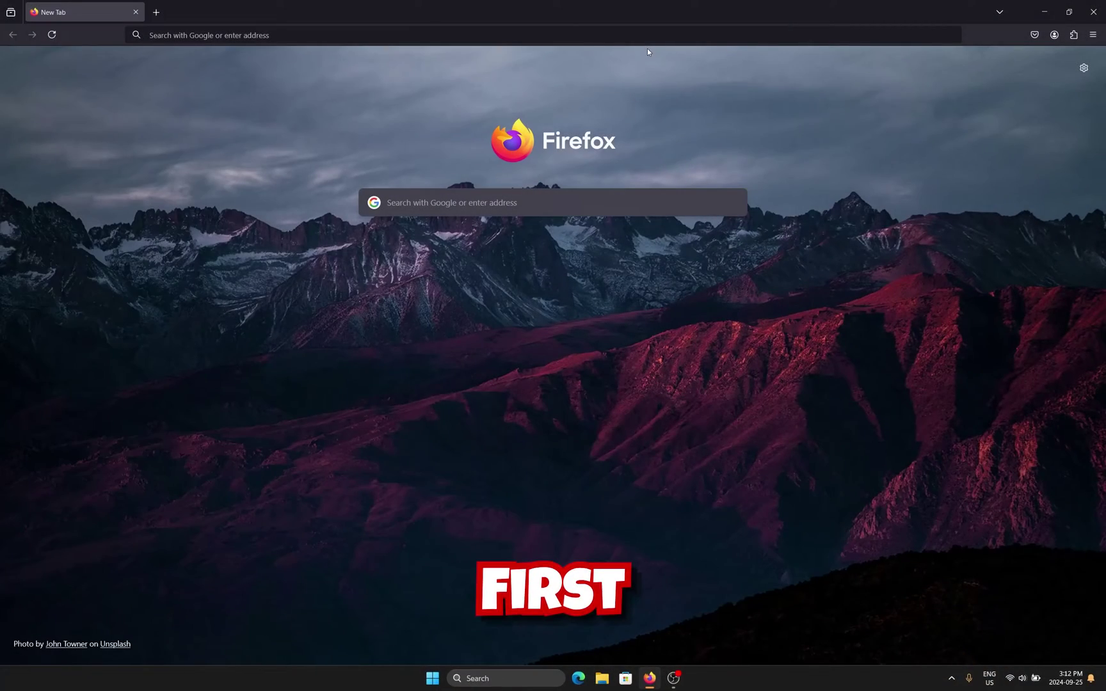
- Open the pasted Nexus Mods file link and start the free nopssdk v1.0.3 slow download
{"action": "left_click", "coordinate": [621, 34]}
{"action": "type", "text": "https://www.nexusmods.com/godofwarragnarok/mods/22?tab=files&file_id=92"}
{"action": "key", "text": "Return"}
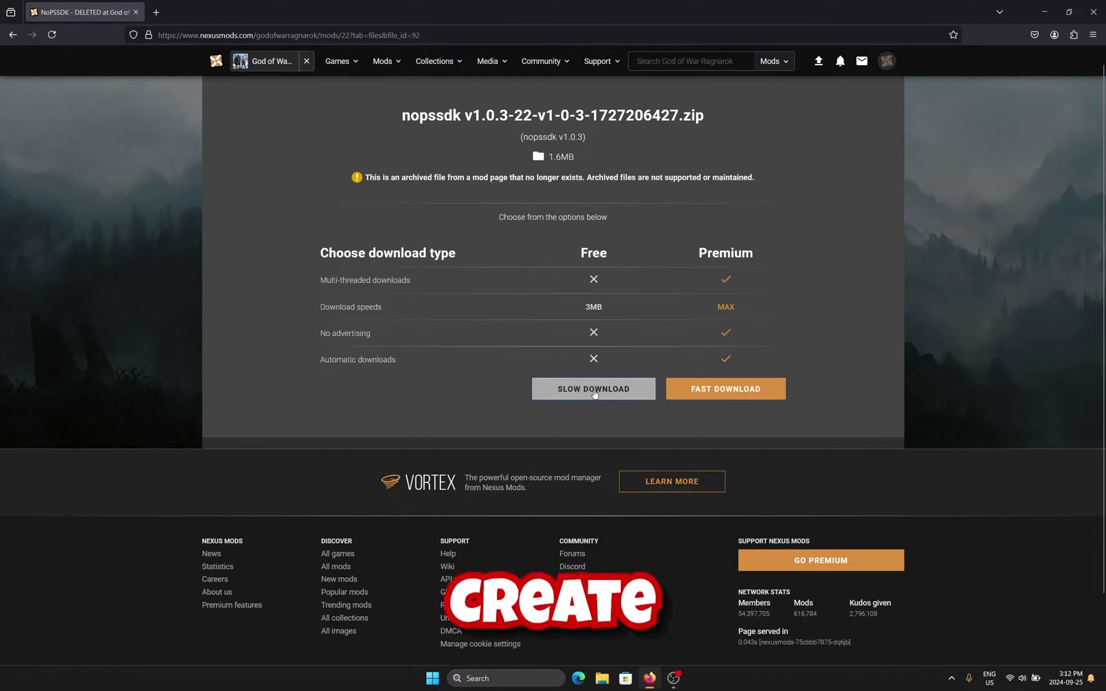
{"action": "left_click", "coordinate": [594, 390]}
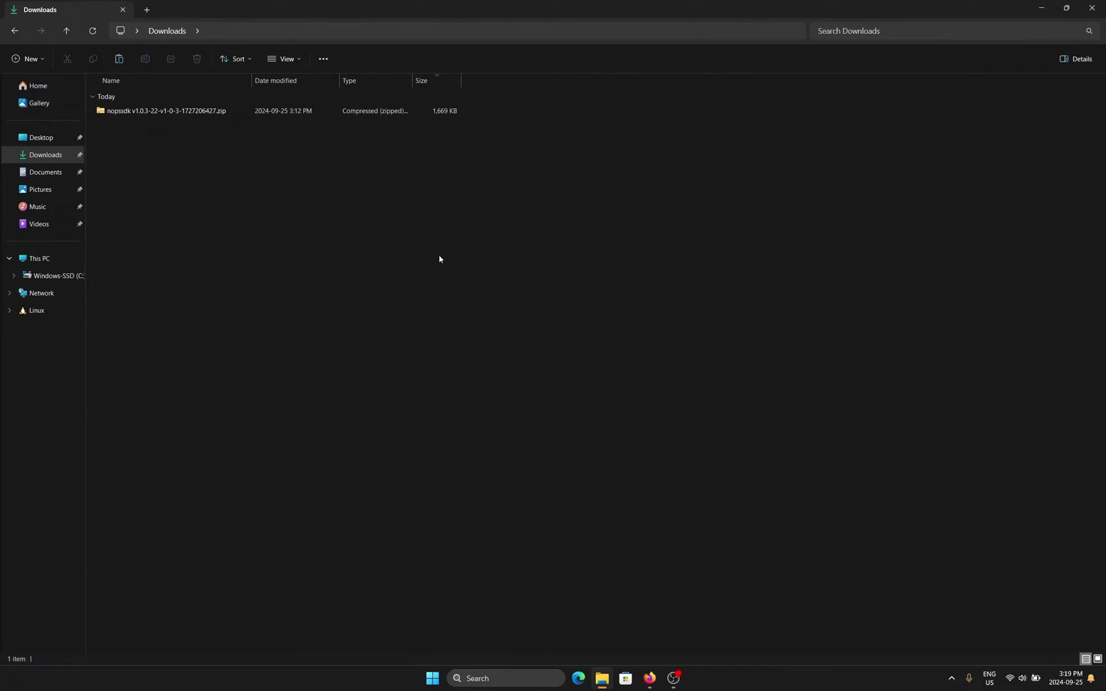
- Extract the nopssdk zip here with WinRAR and copy version.dll and PsPcSdk.dll
{"action": "right_click", "coordinate": [306, 114]}
{"action": "mouse_move", "coordinate": [331, 172]}
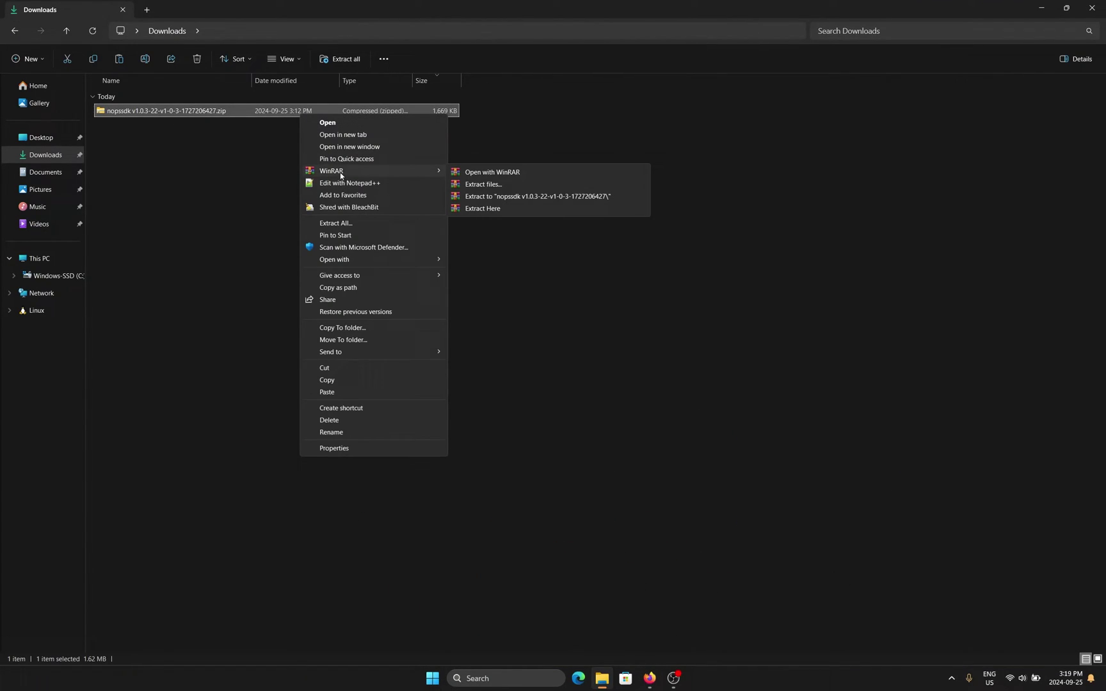
{"action": "left_click", "coordinate": [484, 208]}
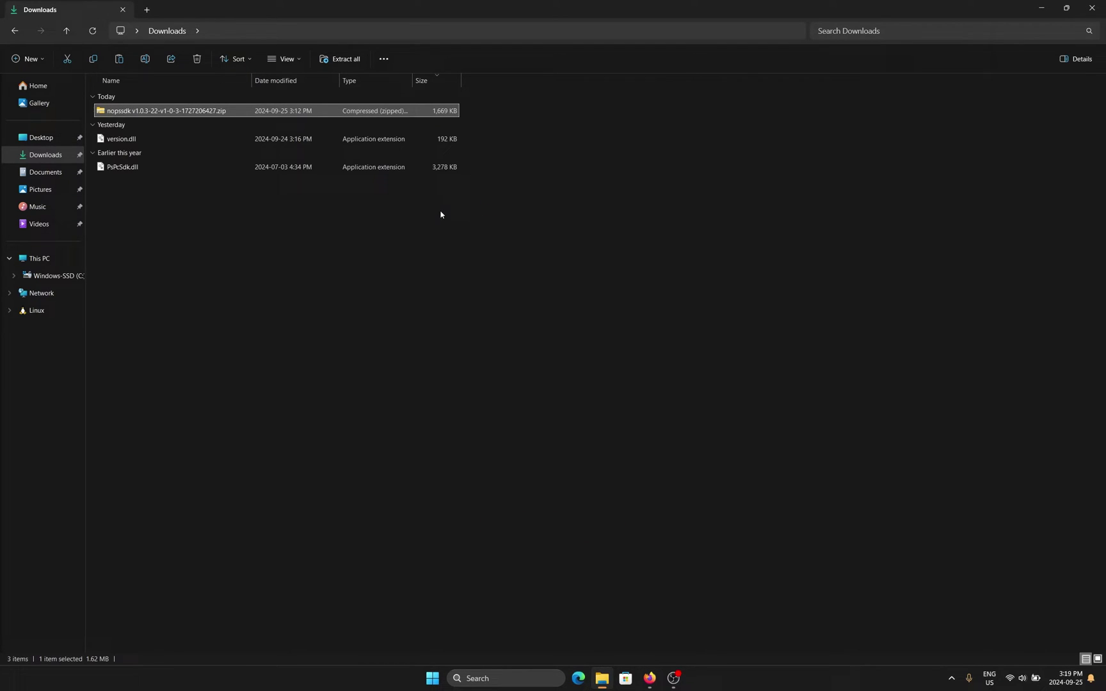
{"action": "left_click_drag", "start_coordinate": [440, 214], "coordinate": [341, 138]}
{"action": "right_click", "coordinate": [341, 139]}
{"action": "left_click", "coordinate": [369, 324]}
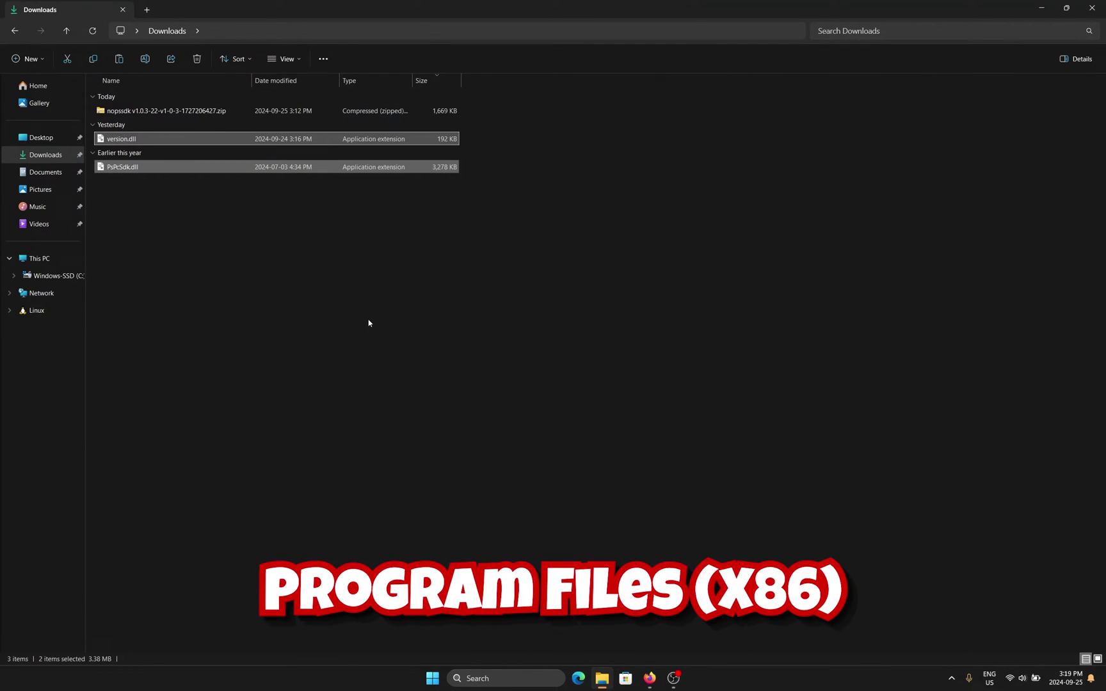
- Browse C:\Program Files (x86)\Steam\steamapps\common into the God of War Ragnarok folder
{"action": "left_click", "coordinate": [74, 277]}
{"action": "double_click", "coordinate": [153, 145]}
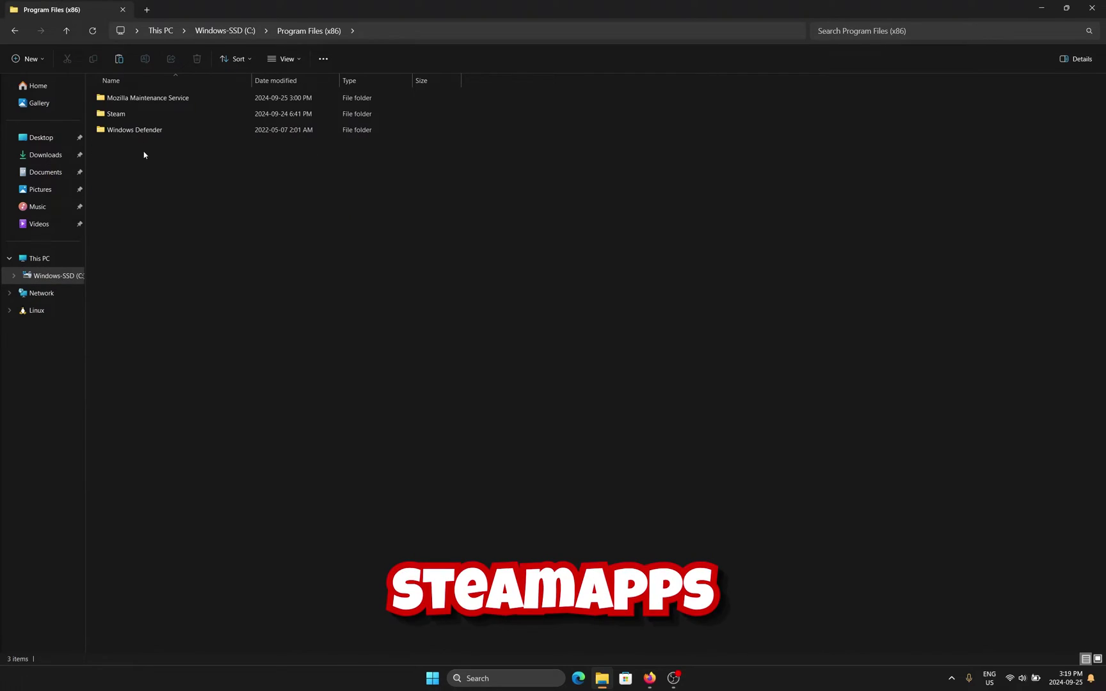
{"action": "double_click", "coordinate": [138, 114]}
{"action": "double_click", "coordinate": [139, 354]}
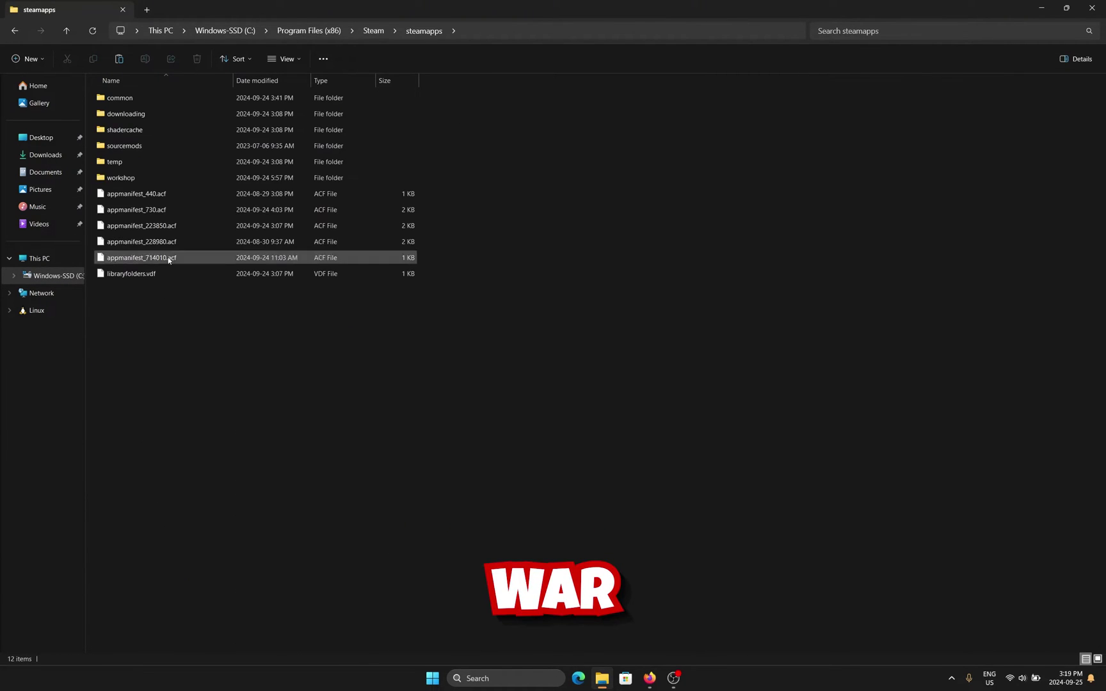
{"action": "double_click", "coordinate": [147, 98]}
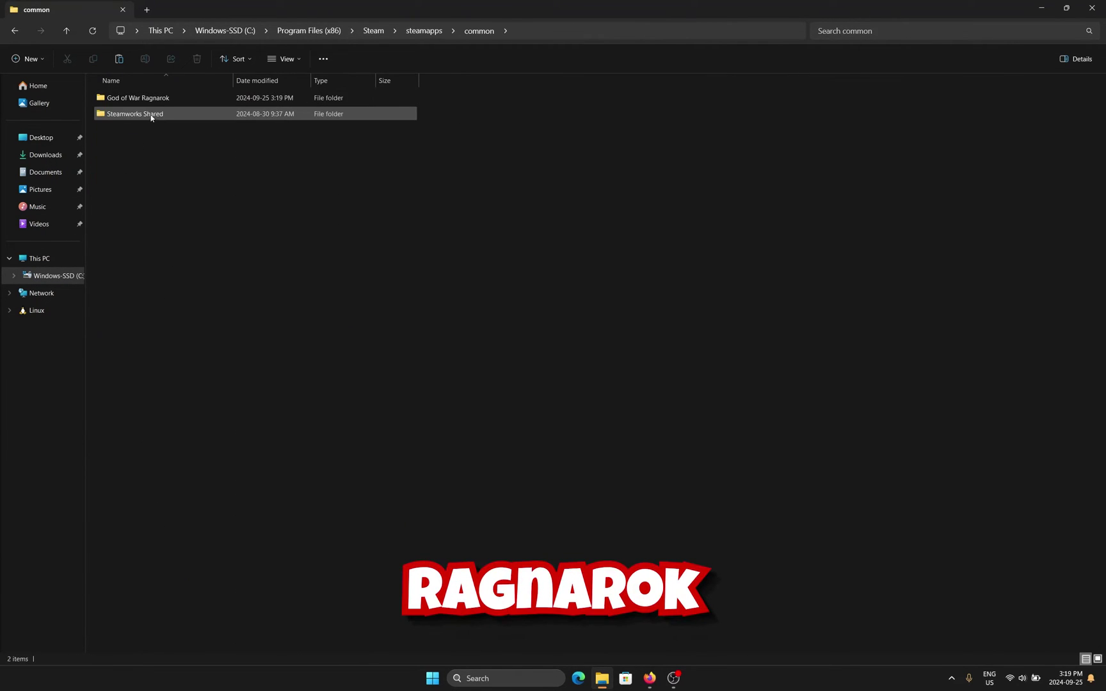
{"action": "right_click", "coordinate": [500, 144]}
- Paste version.dll and PsPcSdk.dll into the God of War Ragnarok folder
{"action": "left_click", "coordinate": [524, 219]}
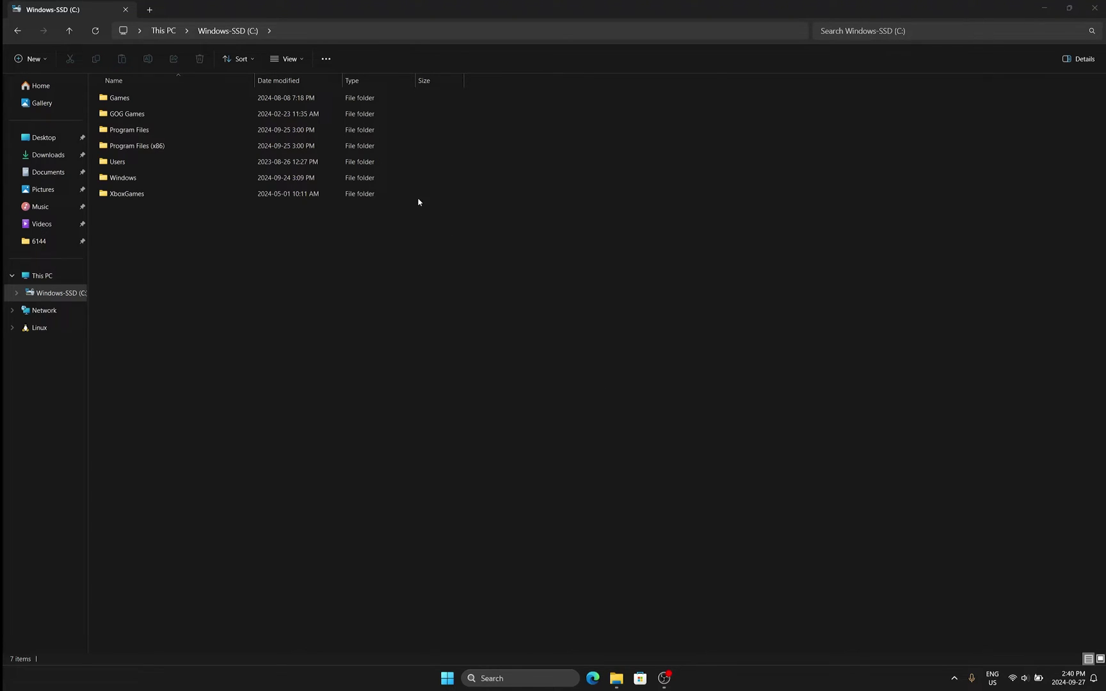
- Delete userpreferences from Users > profile > Saved Games > God of War Ragnarök > 6144
{"action": "double_click", "coordinate": [366, 165]}
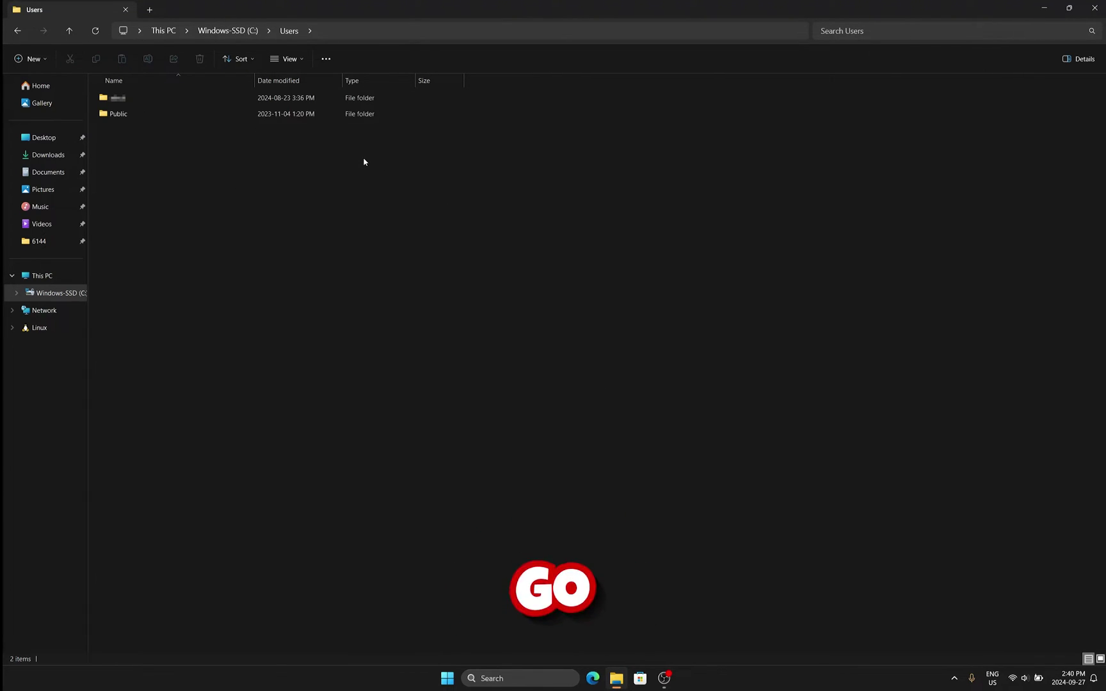
{"action": "double_click", "coordinate": [320, 112]}
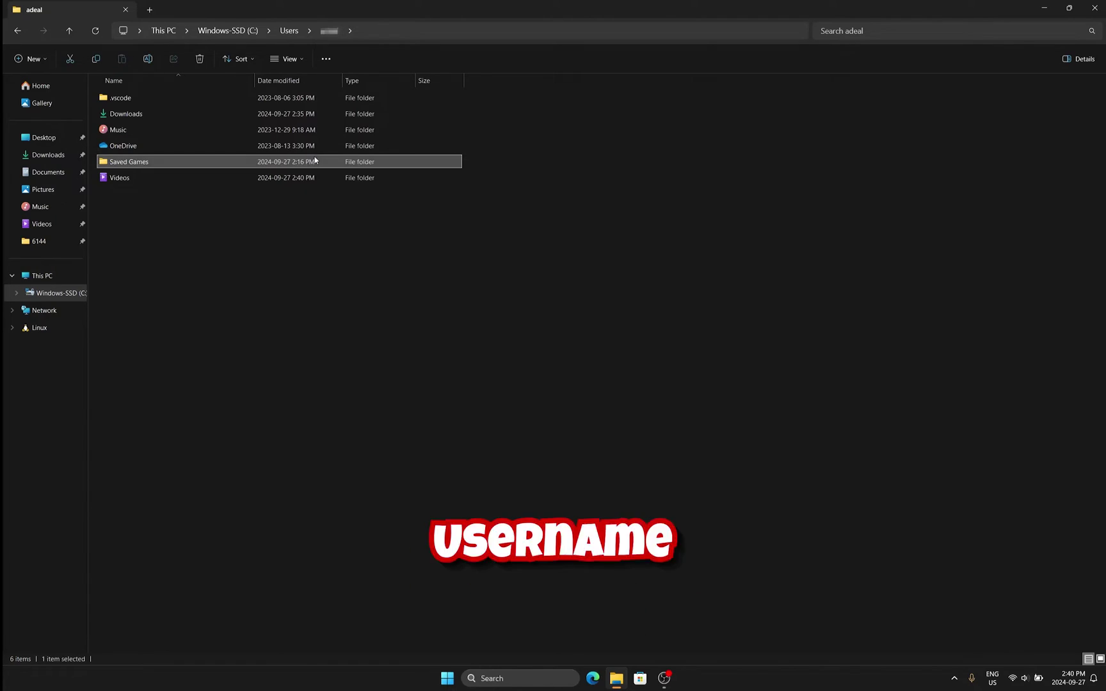
{"action": "double_click", "coordinate": [315, 159]}
{"action": "double_click", "coordinate": [274, 116]}
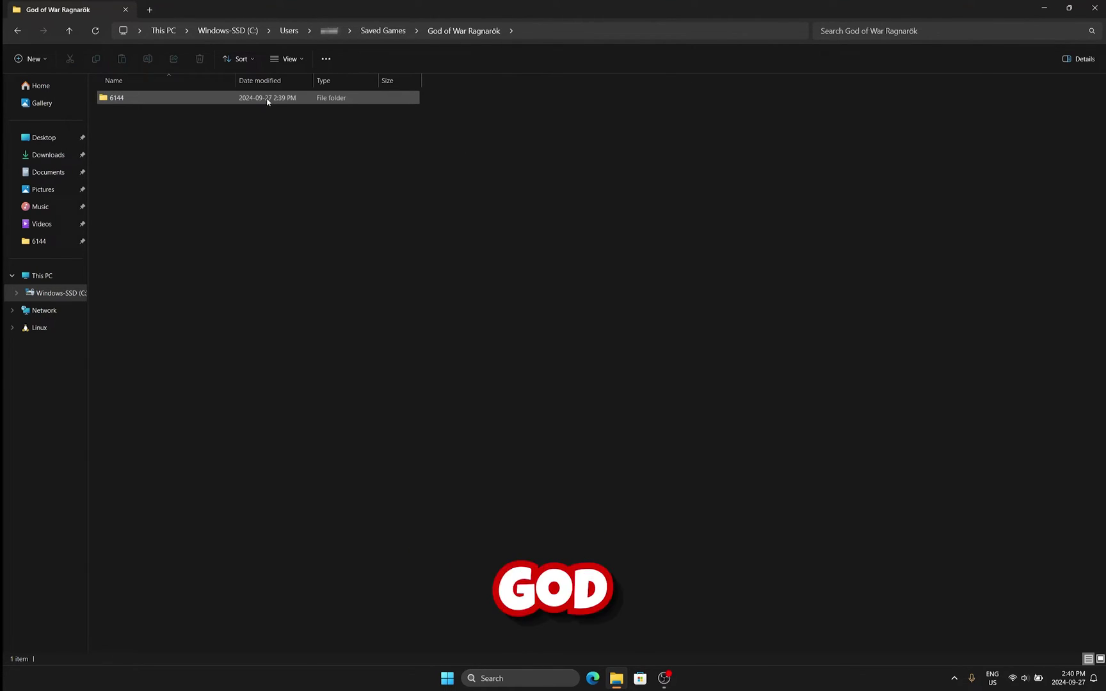
{"action": "left_click", "coordinate": [271, 211]}
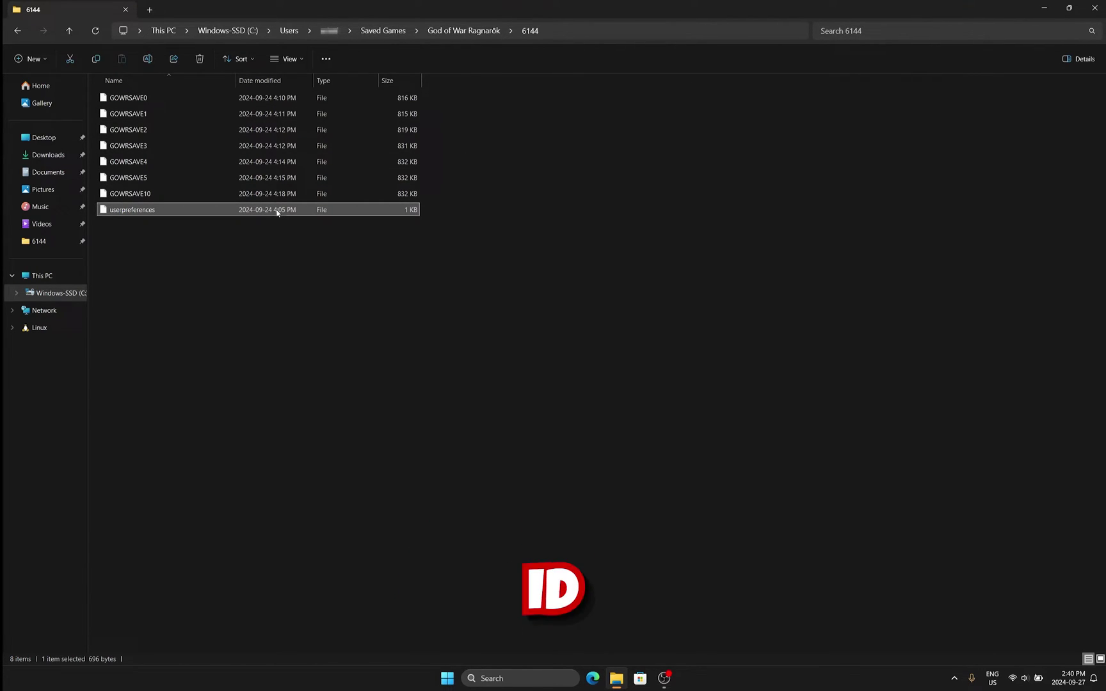
{"action": "right_click", "coordinate": [276, 211]}
{"action": "left_click", "coordinate": [326, 440]}
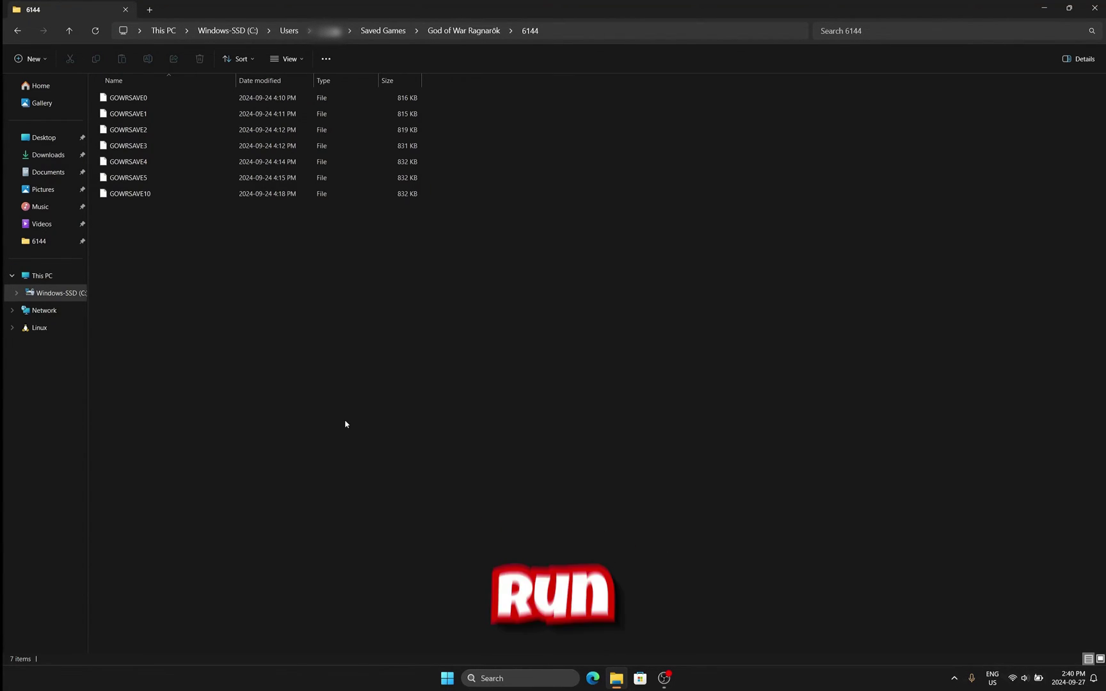
- Launch wf.msc, maximize it, and start a New Rule under Outbound Rules
{"action": "key", "text": "super+r"}
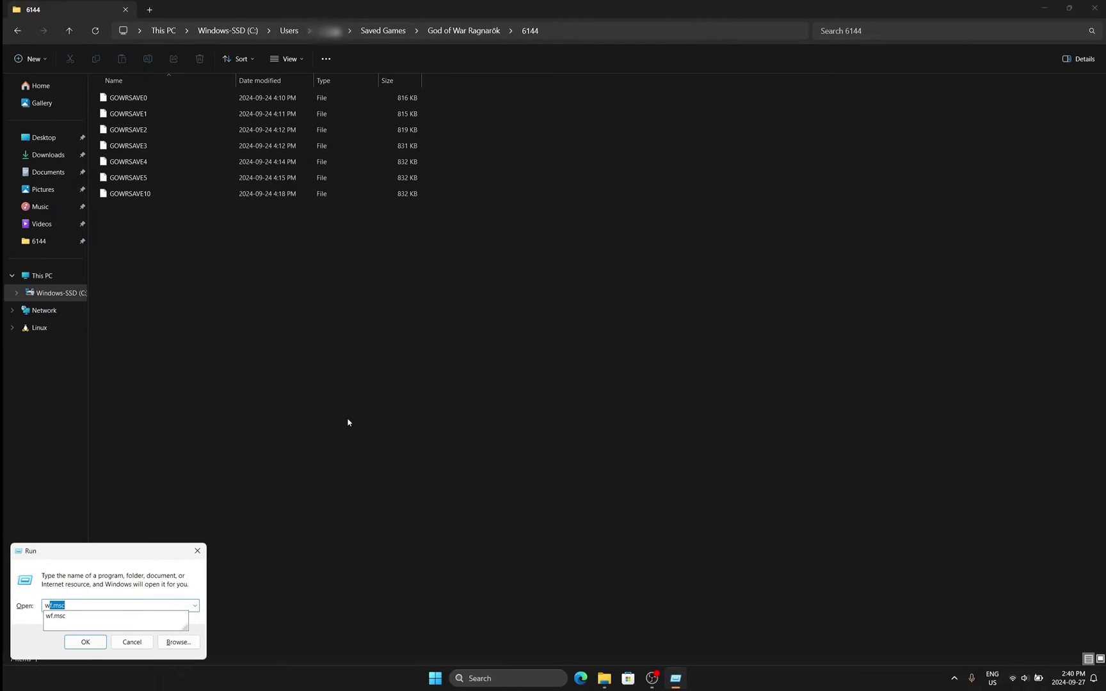
{"action": "type", "text": "f.msc"}
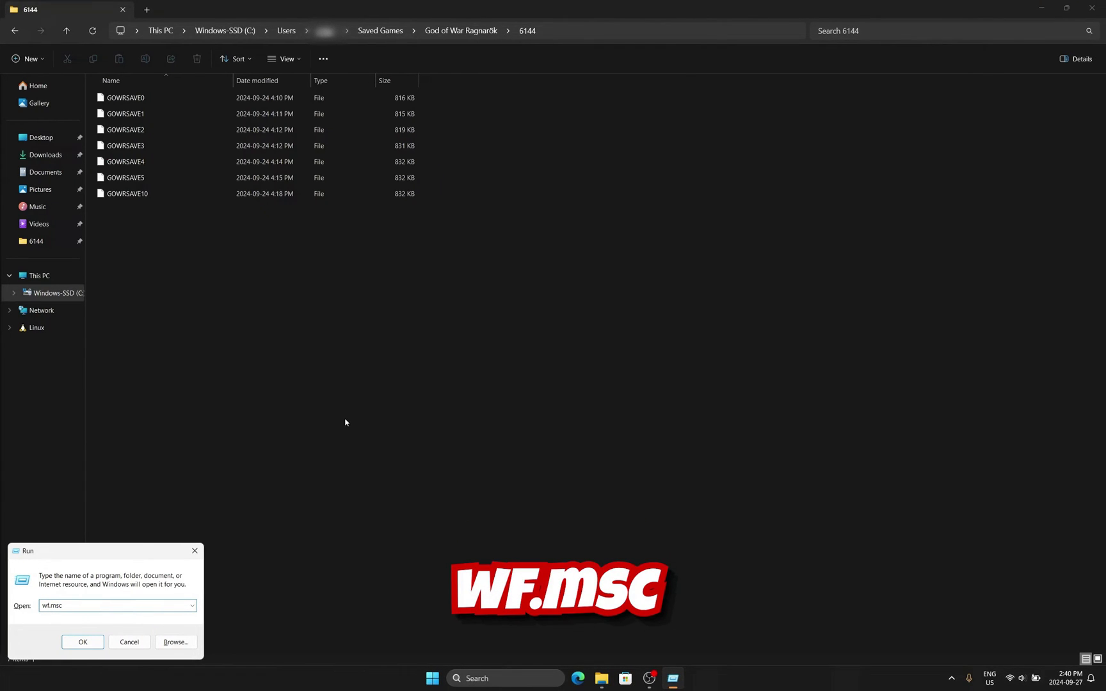
{"action": "key", "text": "Return"}
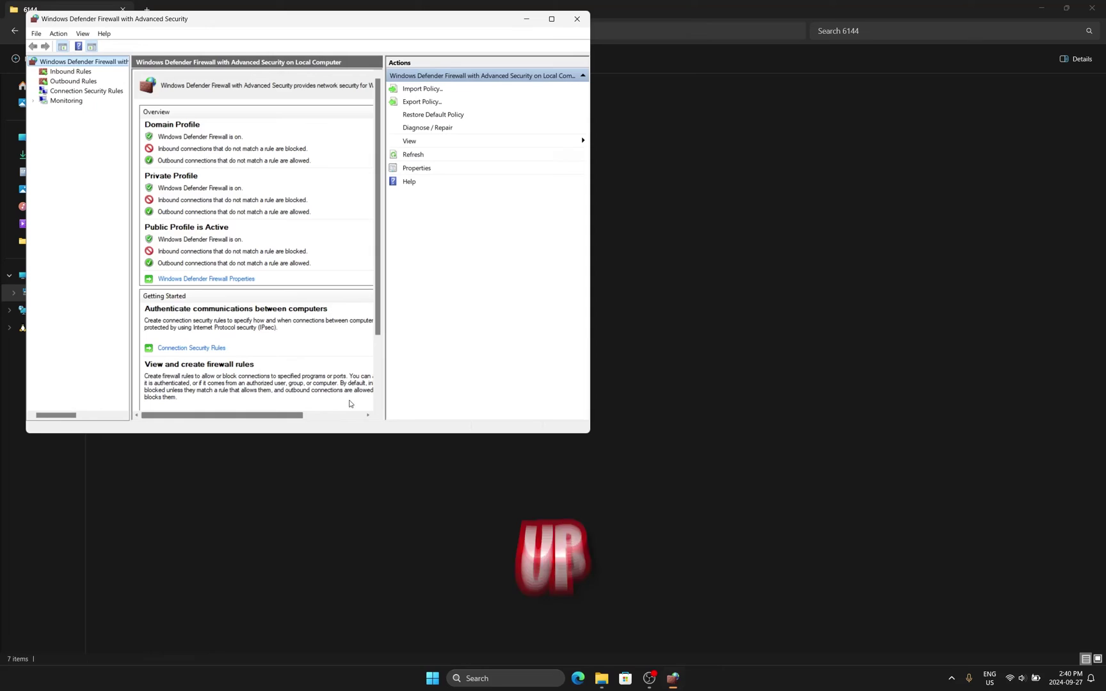
{"action": "left_click", "coordinate": [544, 23]}
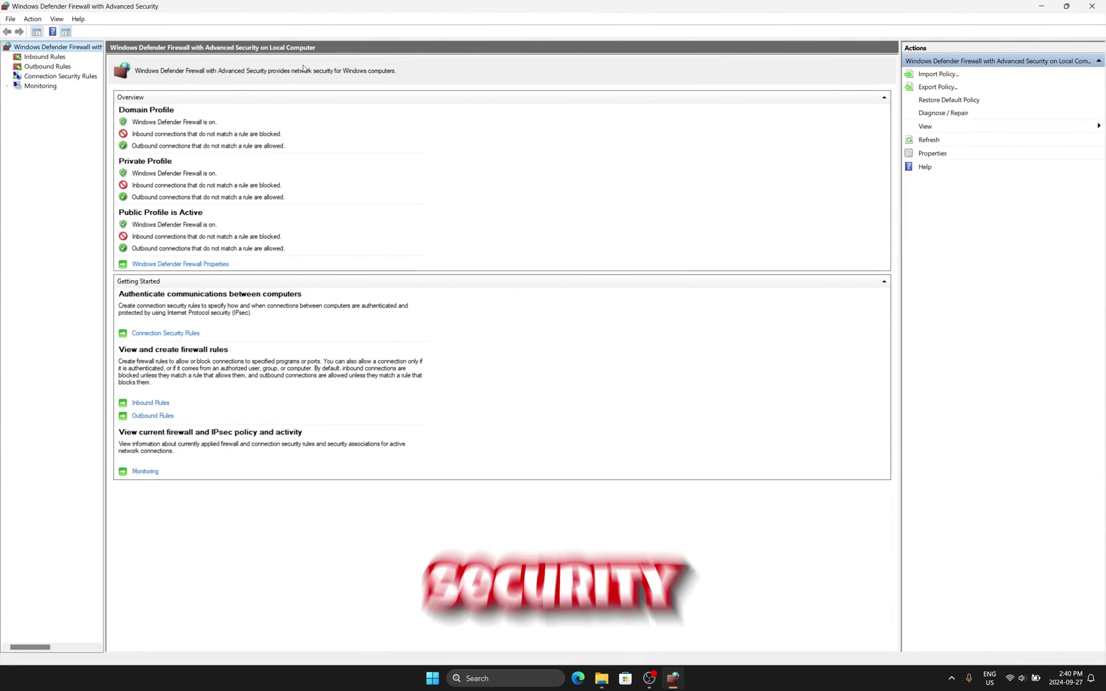
{"action": "left_click", "coordinate": [63, 69]}
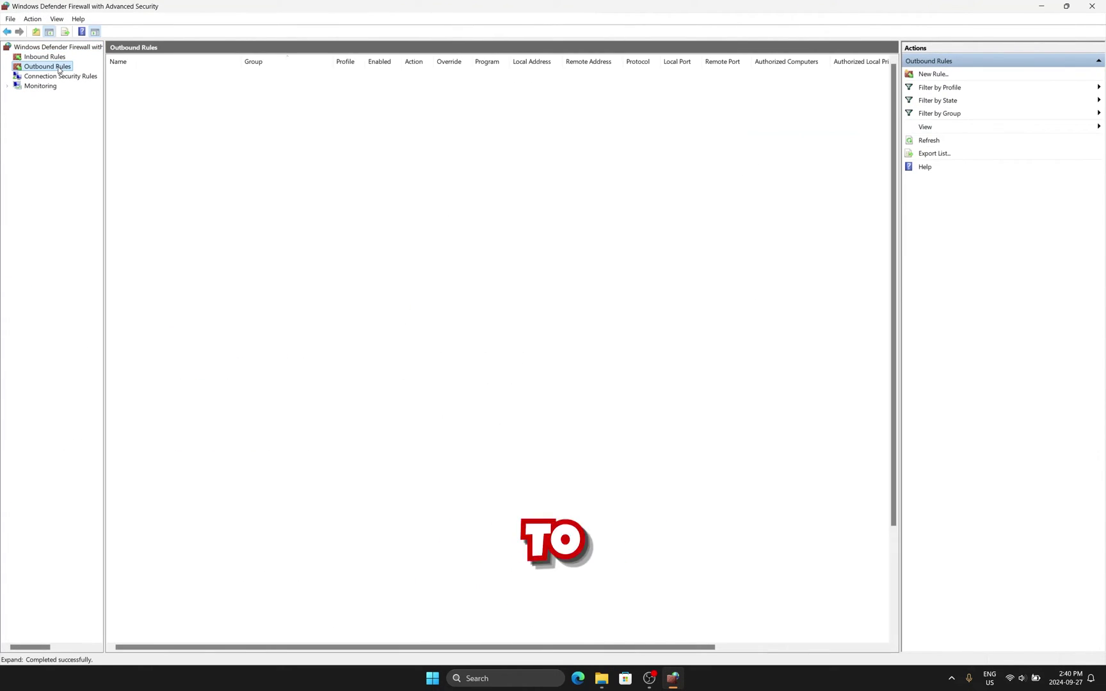
{"action": "right_click", "coordinate": [58, 69]}
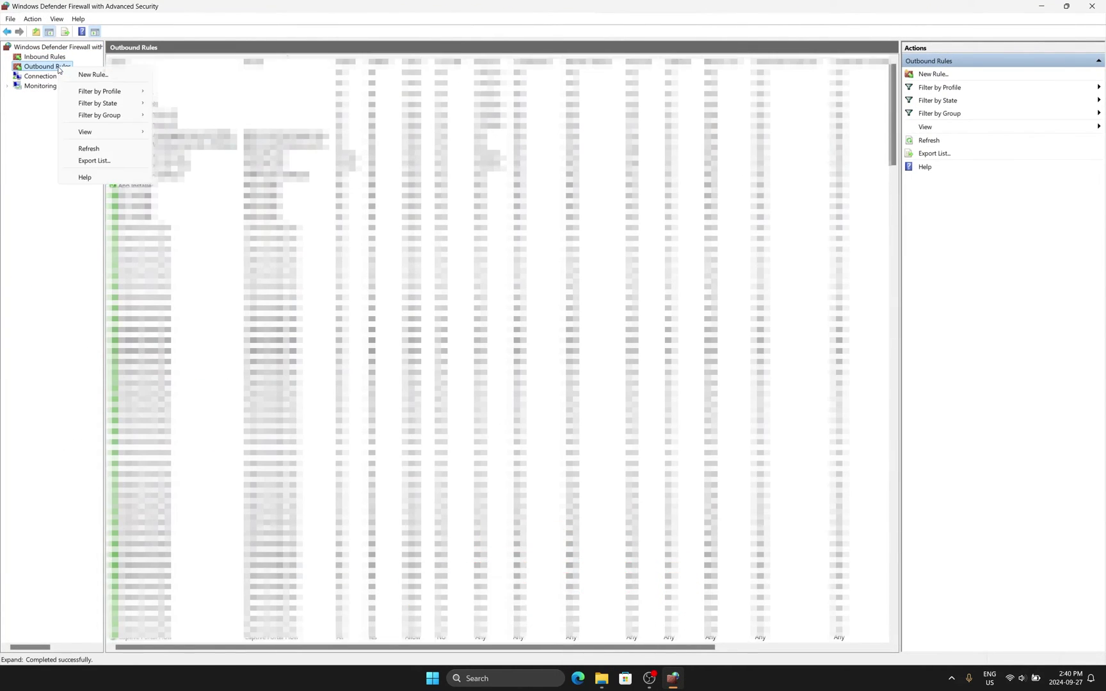
{"action": "left_click", "coordinate": [90, 74]}
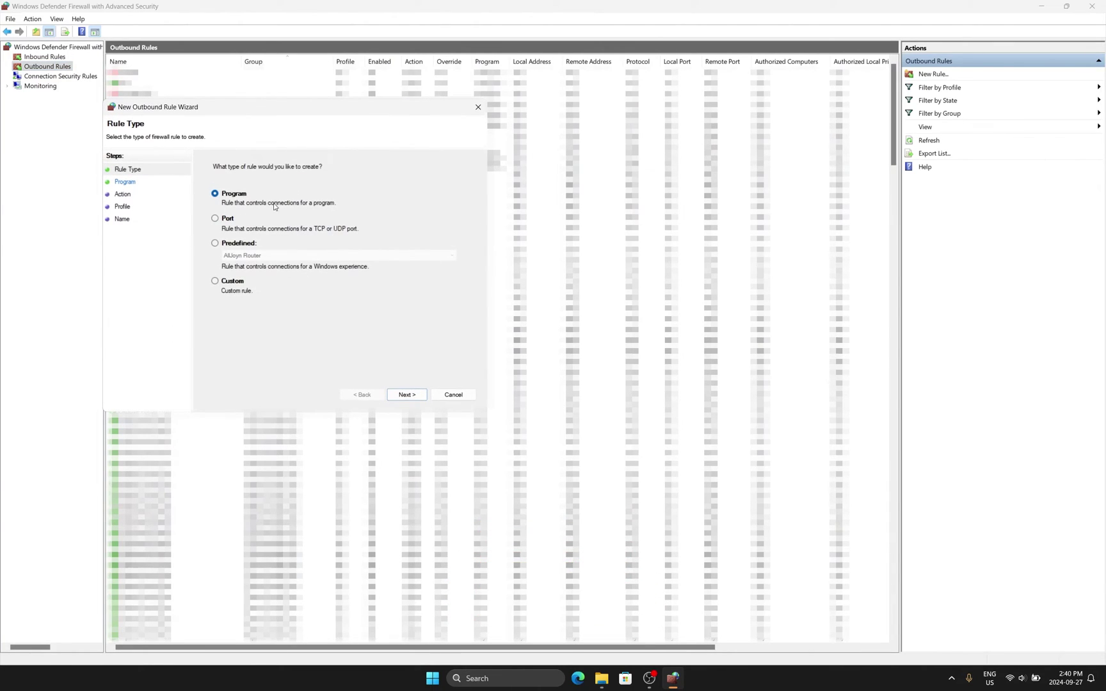
- Choose the Program rule type, then copy GoWR.exe as a path from the Steam game folder
{"action": "left_click", "coordinate": [408, 395]}
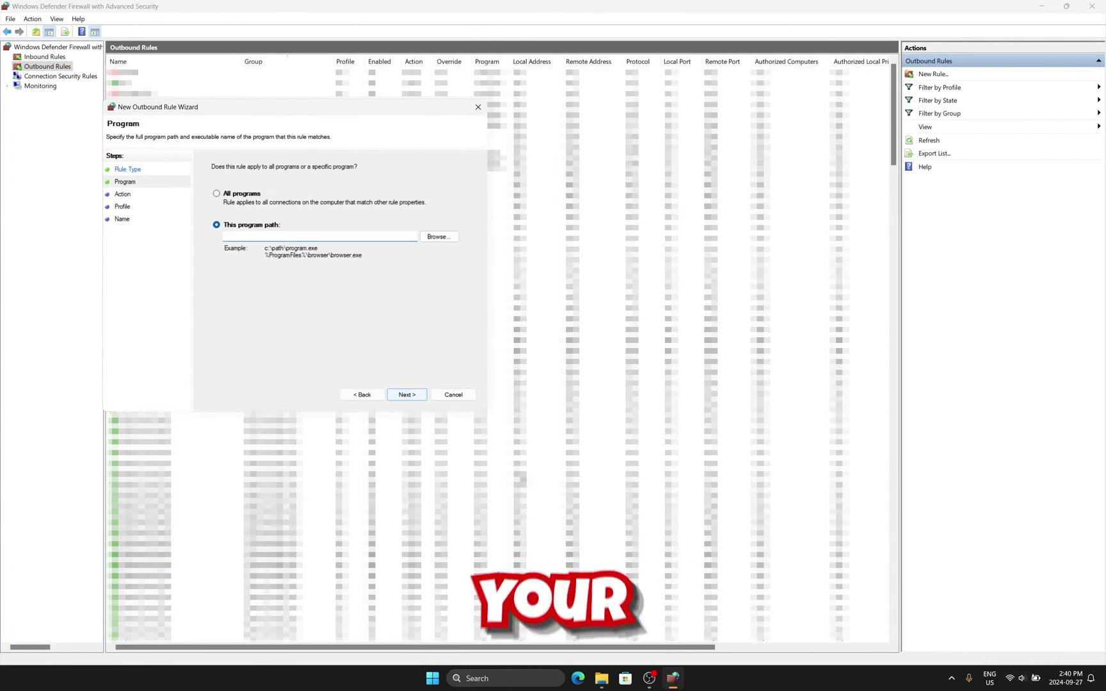
{"action": "left_click", "coordinate": [592, 631]}
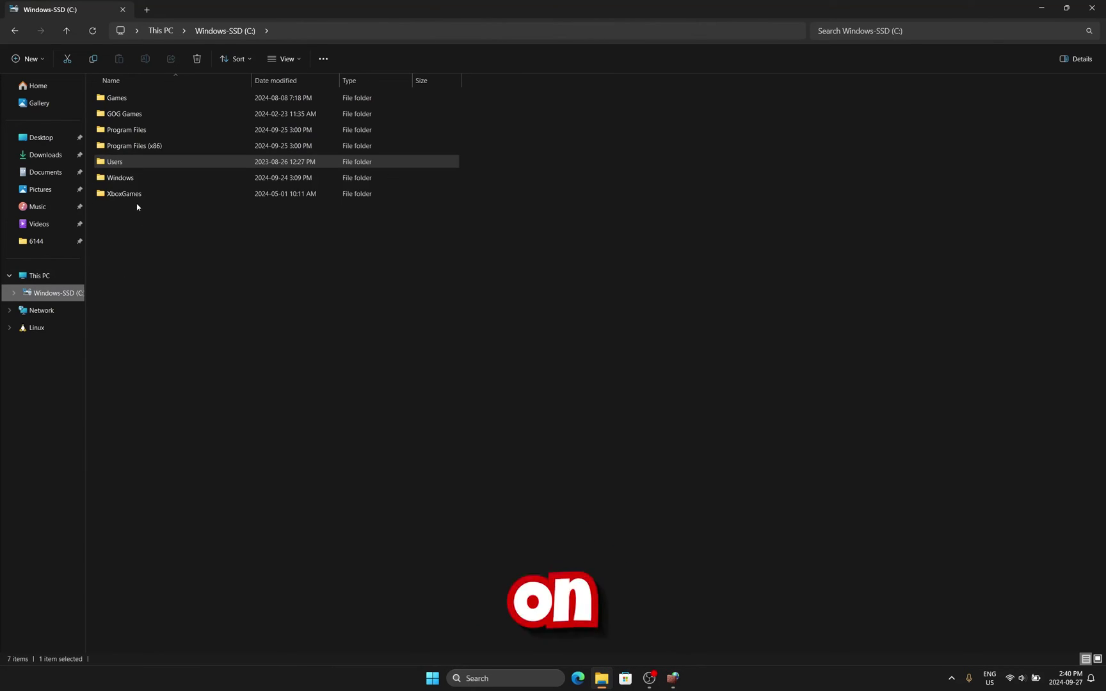
{"action": "double_click", "coordinate": [133, 150]}
{"action": "double_click", "coordinate": [134, 130]}
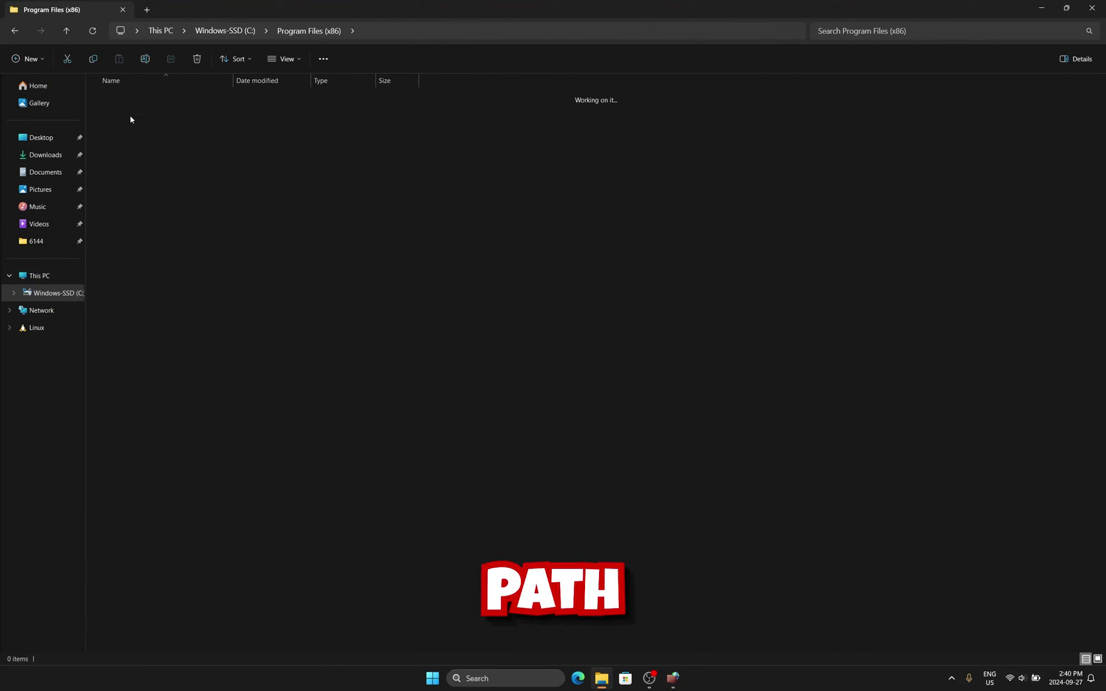
{"action": "double_click", "coordinate": [130, 355]}
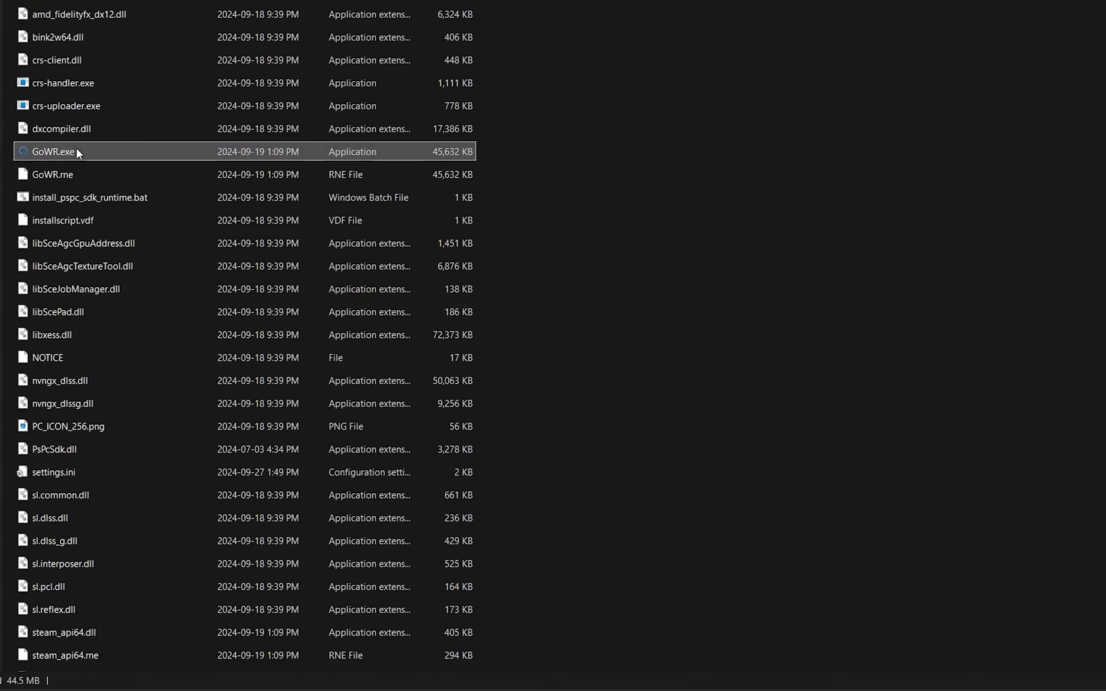
{"action": "right_click", "coordinate": [77, 148]}
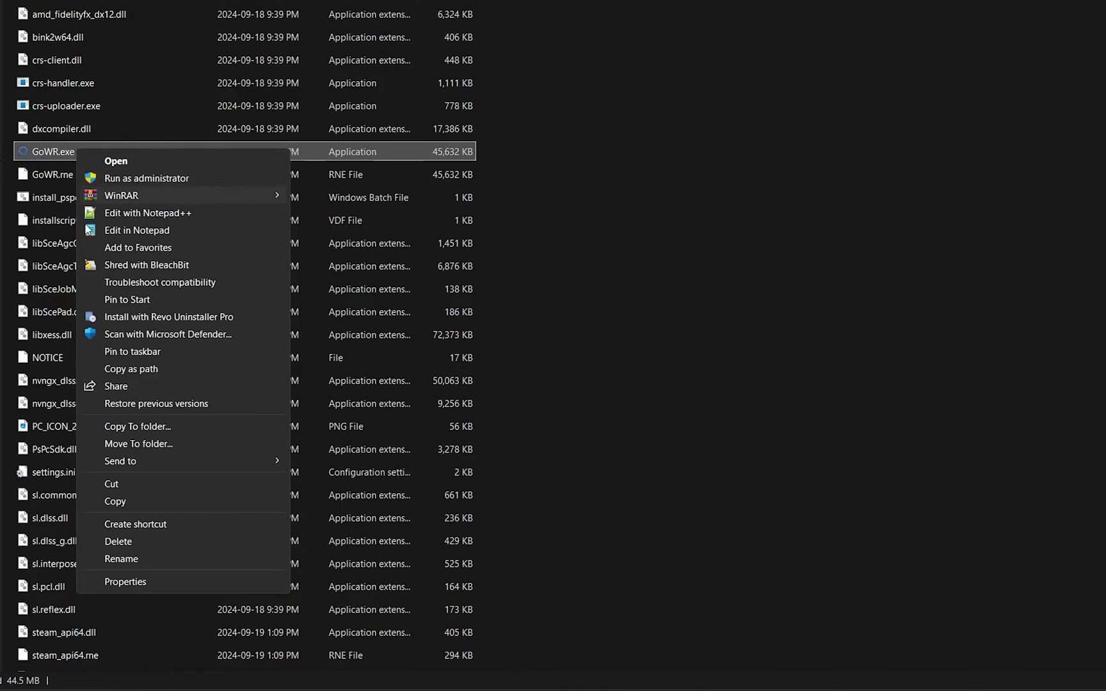
{"action": "left_click", "coordinate": [135, 370]}
- Paste the GoWR.exe path as the program, block the connection, and keep all three profiles
{"action": "left_click", "coordinate": [680, 678]}
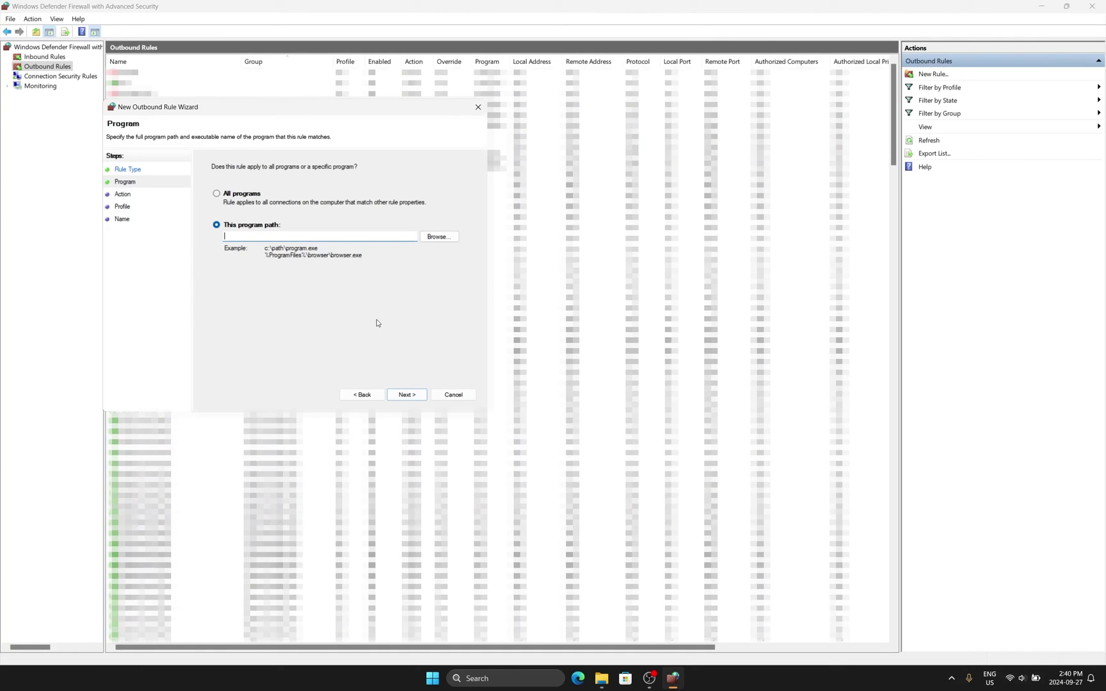
{"action": "key", "text": "ctrl+v"}
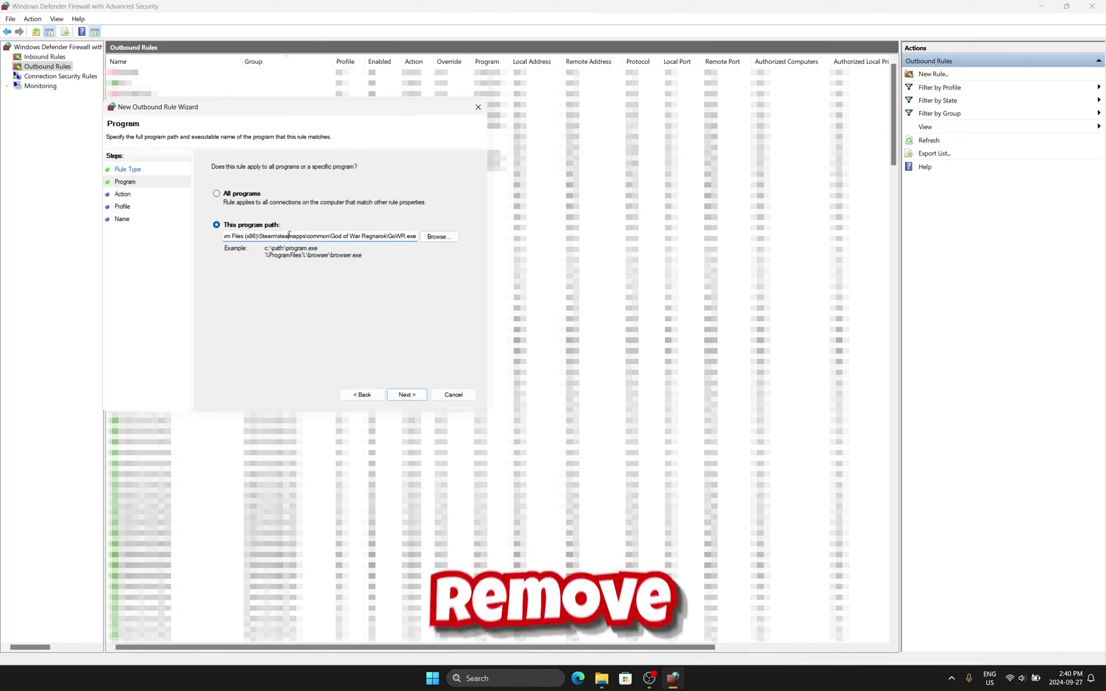
{"action": "left_click_drag", "start_coordinate": [289, 235], "coordinate": [226, 237]}
{"action": "left_click", "coordinate": [226, 237]}
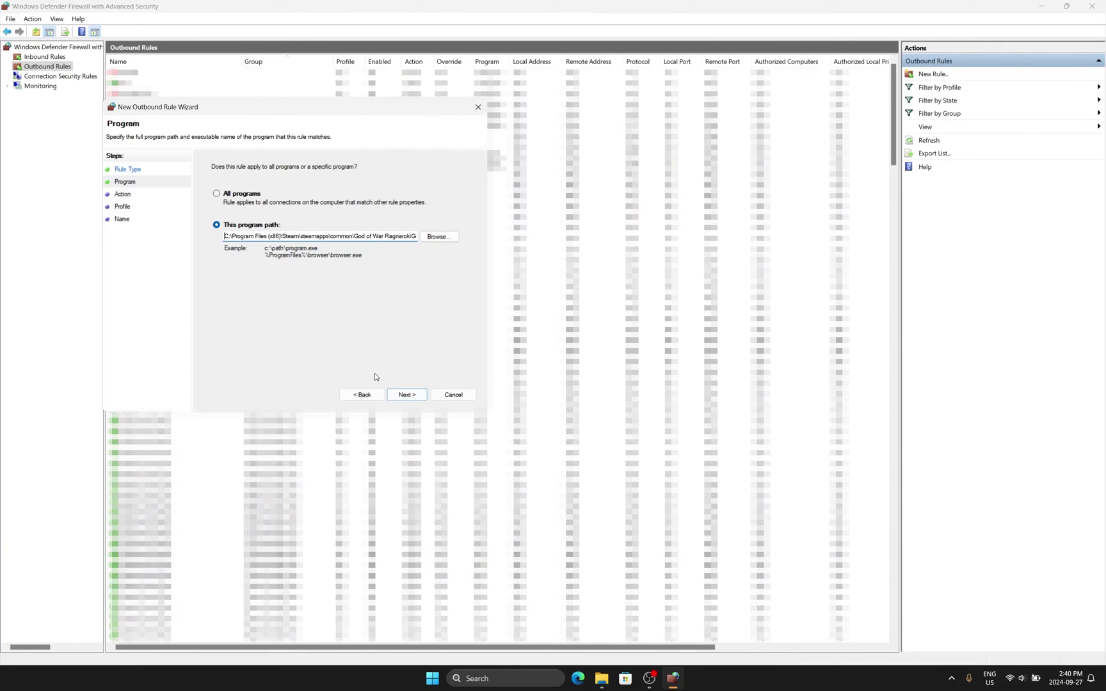
{"action": "left_click", "coordinate": [400, 398]}
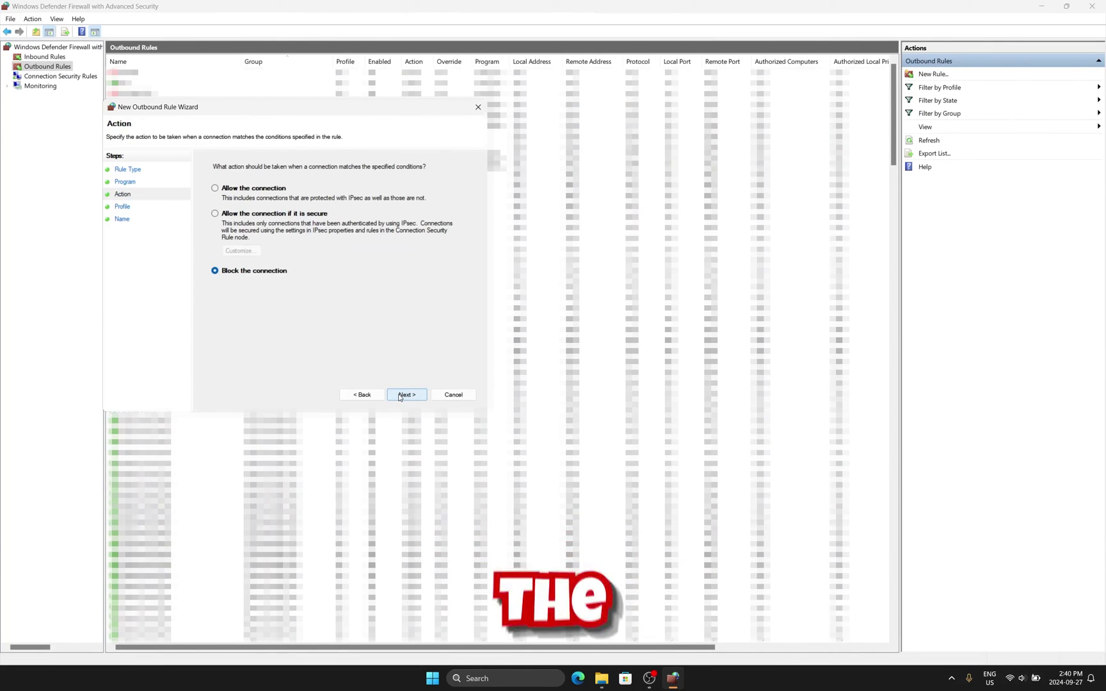
{"action": "left_click", "coordinate": [399, 398]}
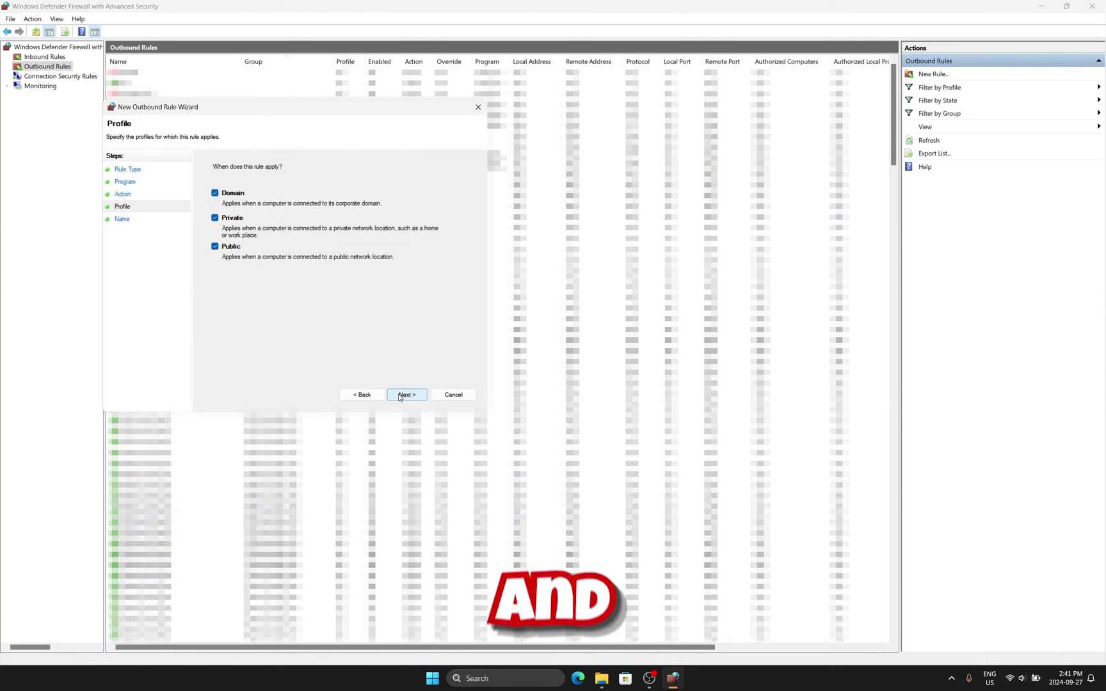
{"action": "left_click", "coordinate": [399, 398]}
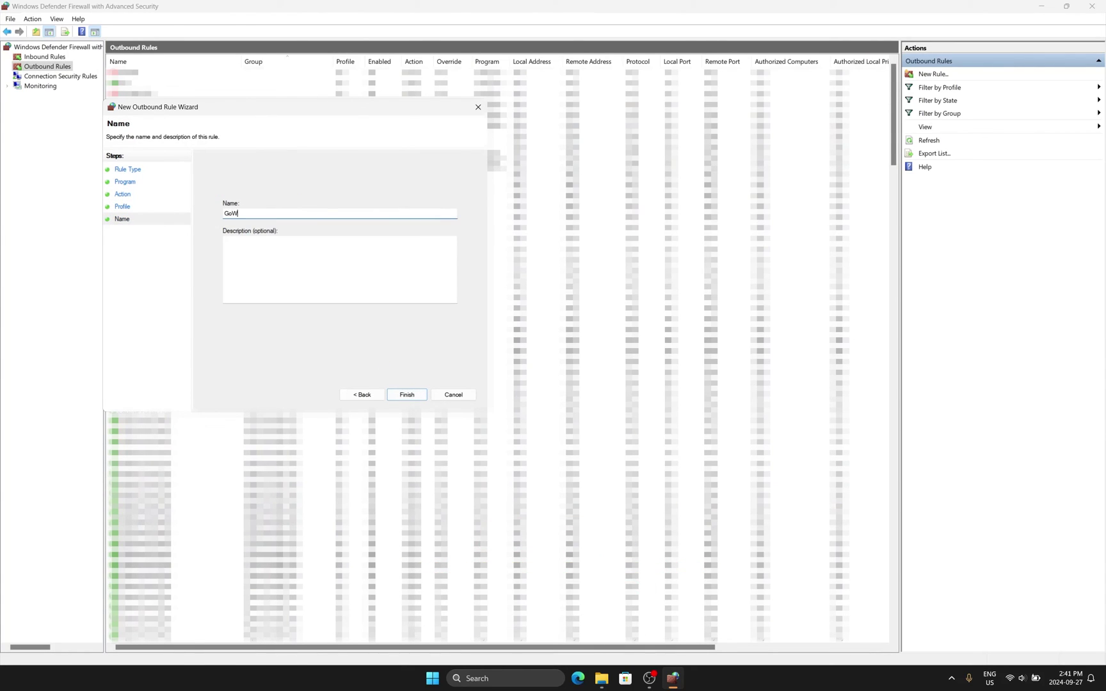